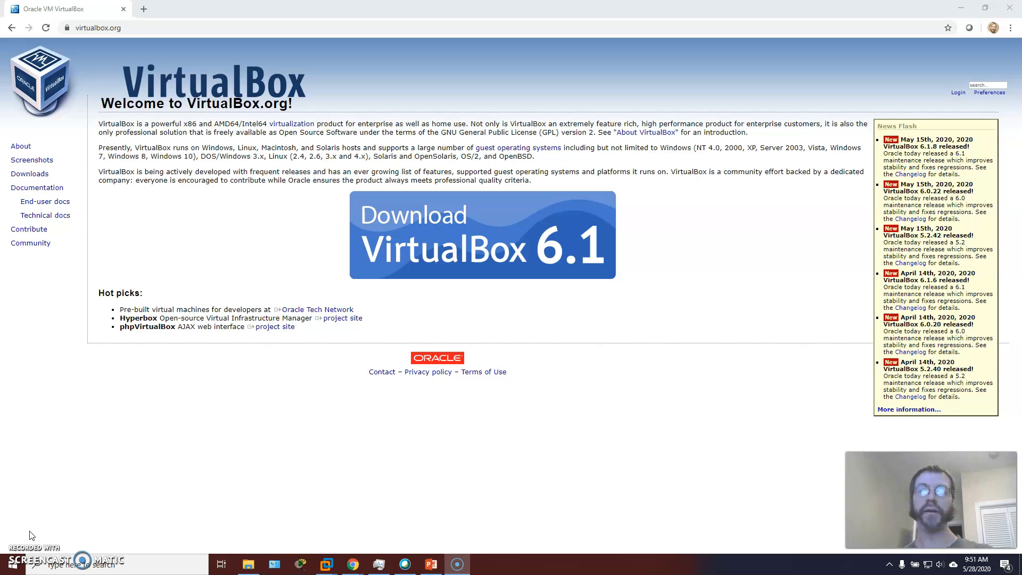
- Open the VirtualBox 6.1 downloads page and download the 6.1.8 platform package for Windows hosts
left_click(26, 496)
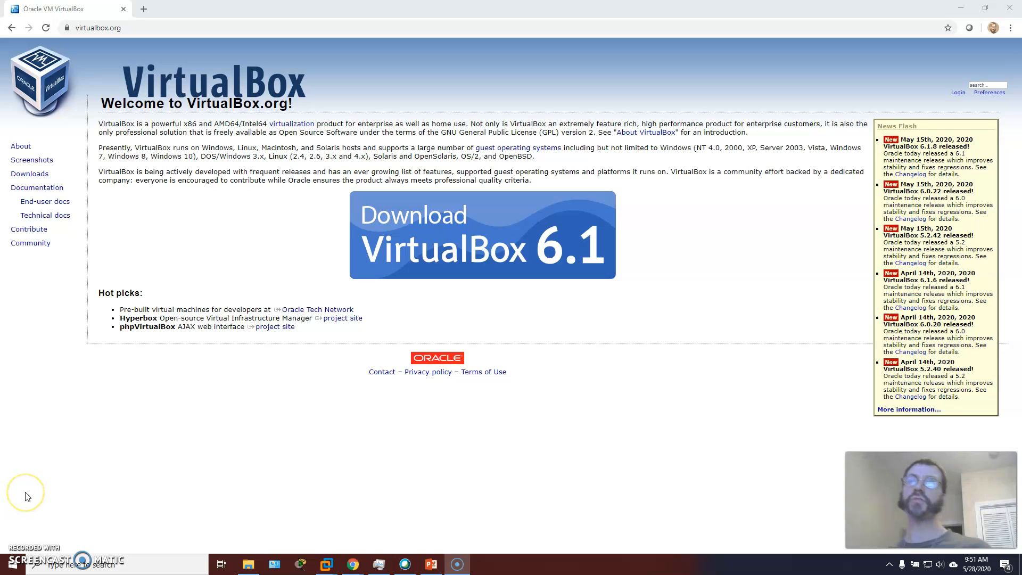
left_click(514, 250)
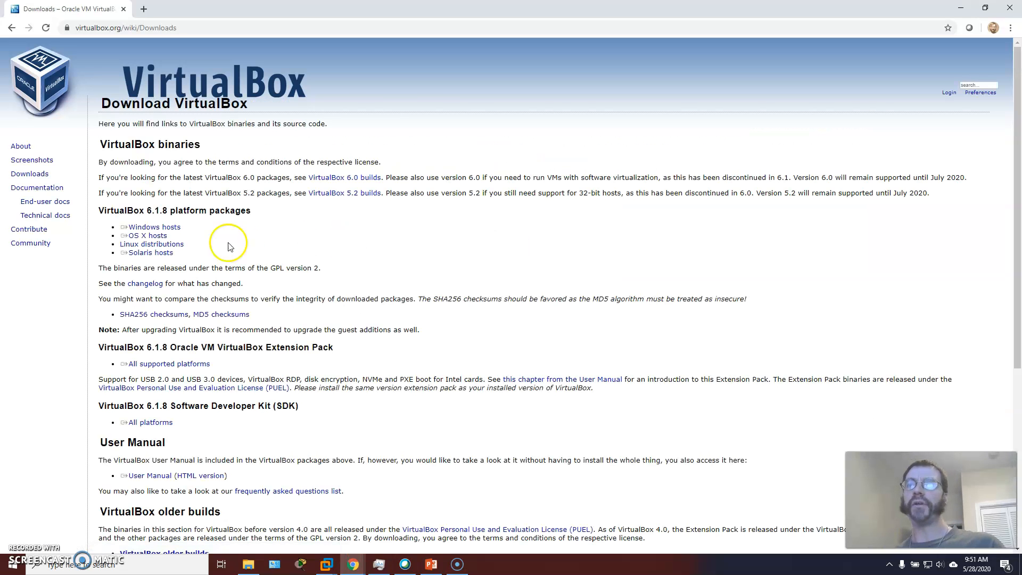
left_click(152, 228)
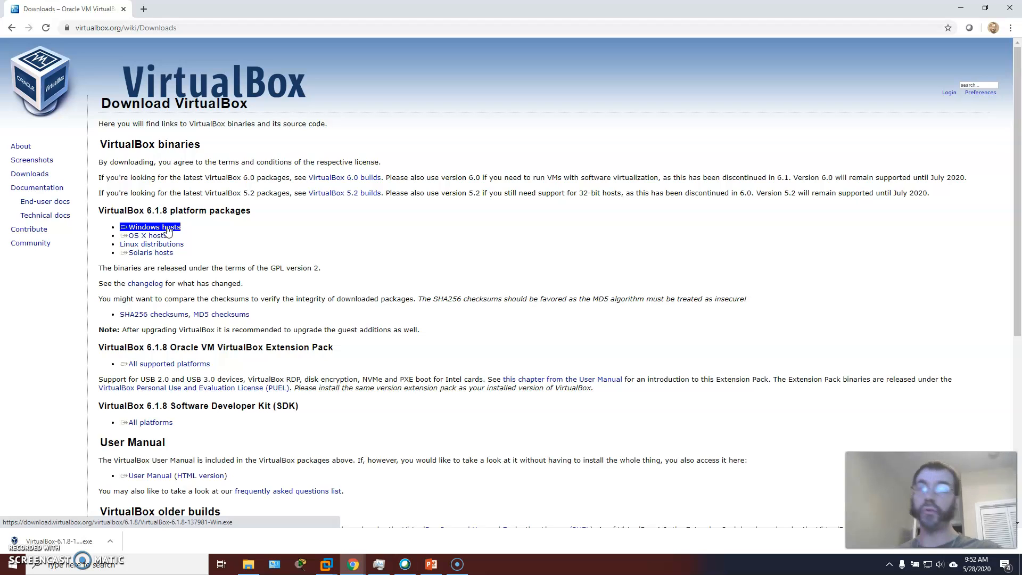
- Launch the downloaded VirtualBox installer and accept the default features, install location and shortcut options
left_click(53, 541)
left_click(270, 495)
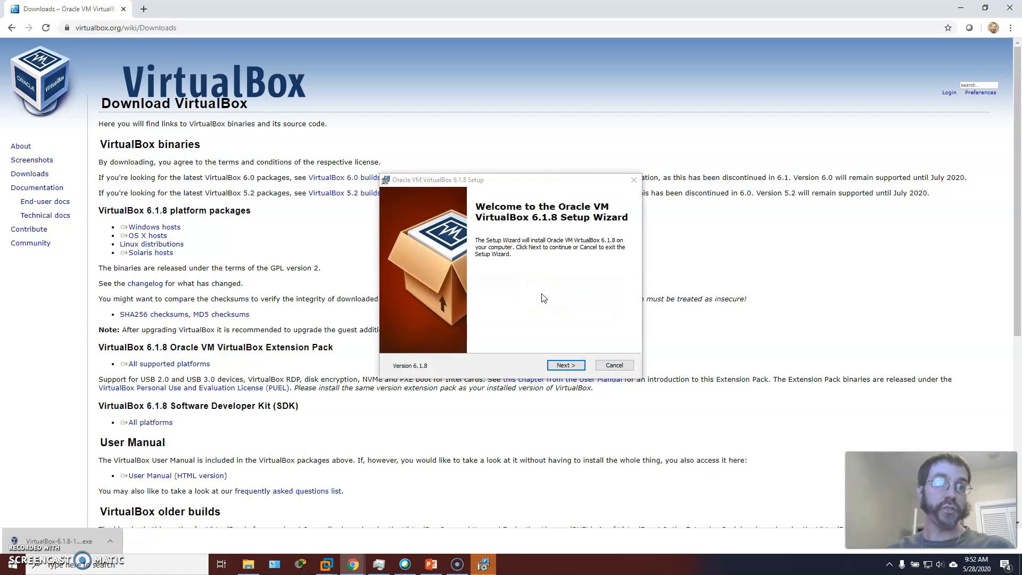
left_click(568, 365)
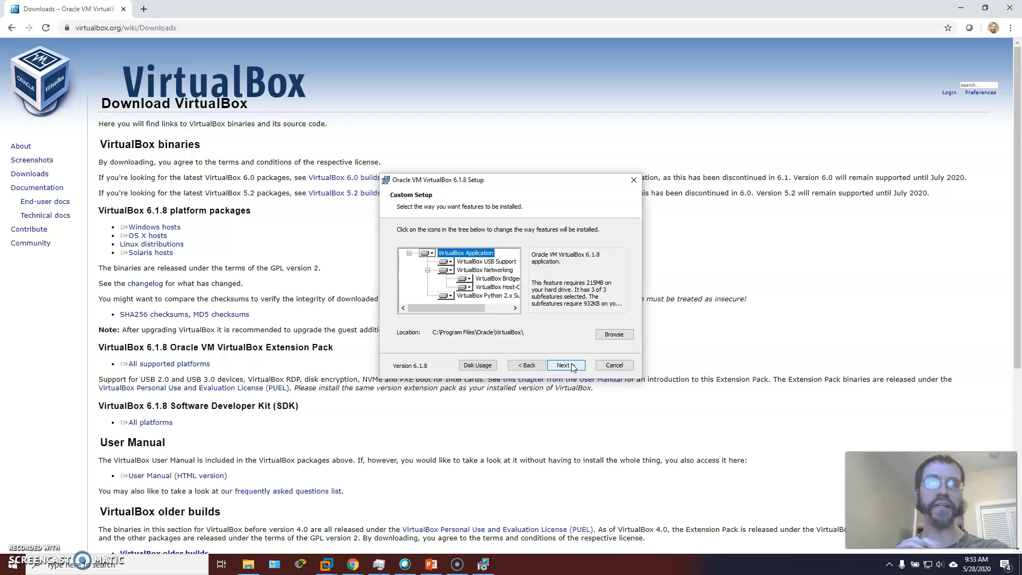
left_click(472, 309)
mouse_move(472, 310)
left_mouse_down()
mouse_move(513, 309)
mouse_move(461, 310)
left_mouse_up()
left_click(474, 295)
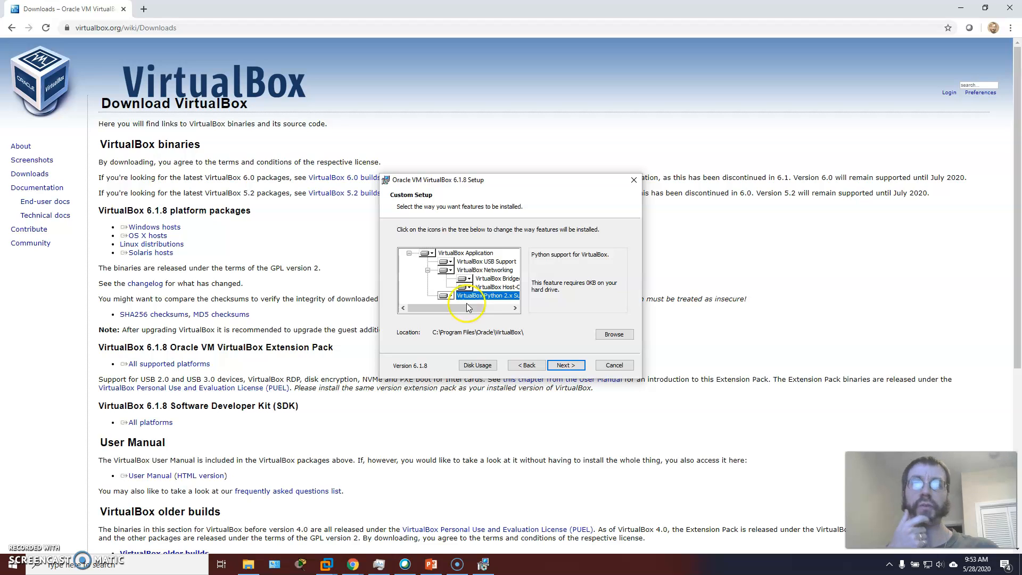
left_click(565, 366)
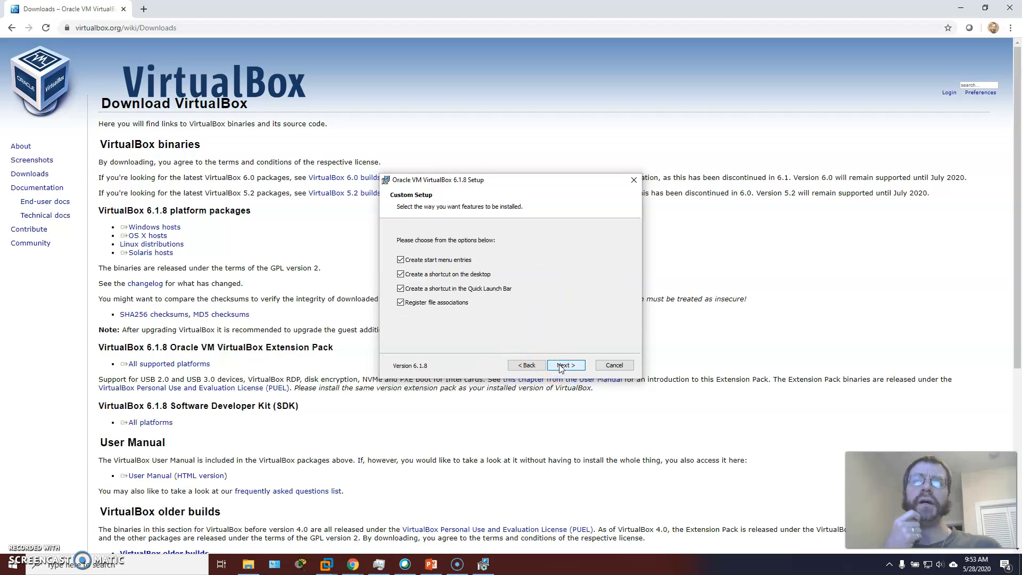
left_click(565, 366)
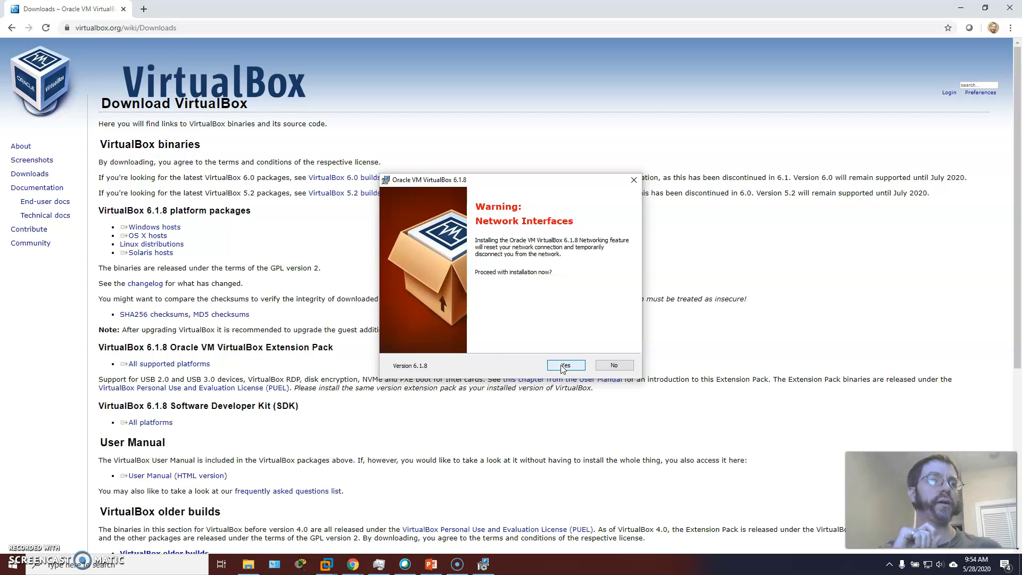
- Install VirtualBox 6.1.8 including the Oracle device software, finish with the start option enabled, and bring VirtualBox Manager to the front
left_click(563, 366)
left_click(563, 366)
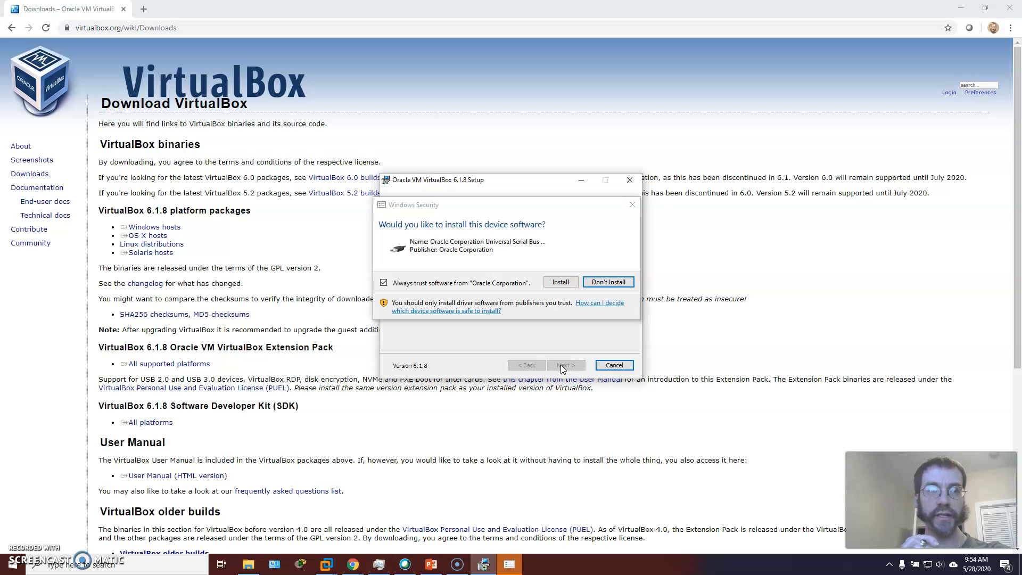
left_click(564, 283)
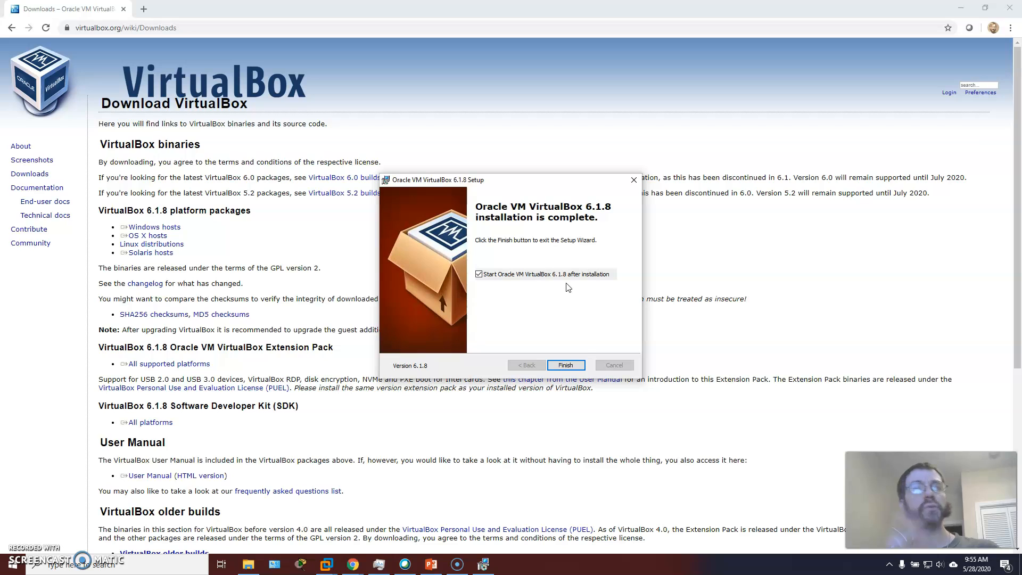
left_click(564, 367)
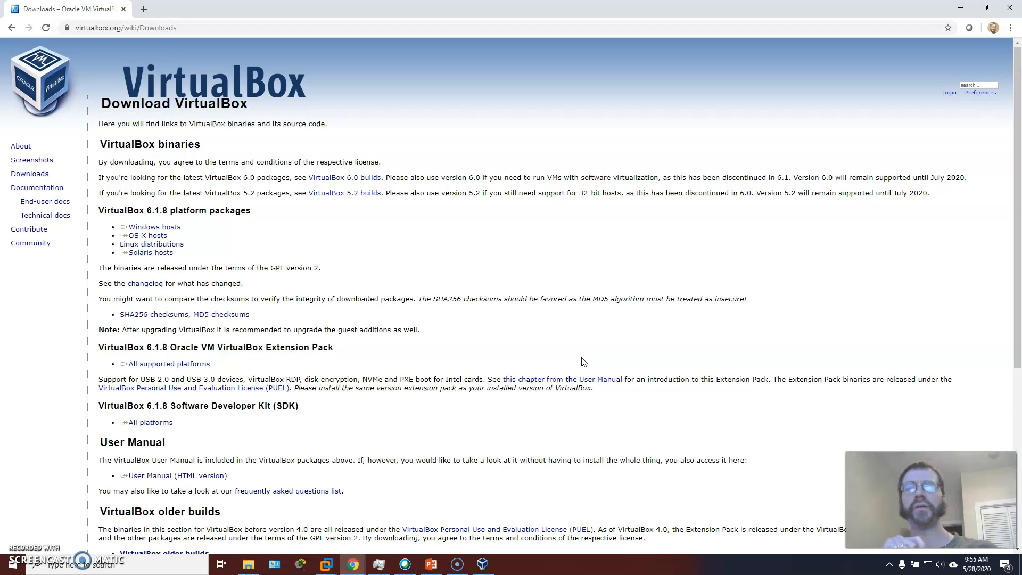
left_click(483, 564)
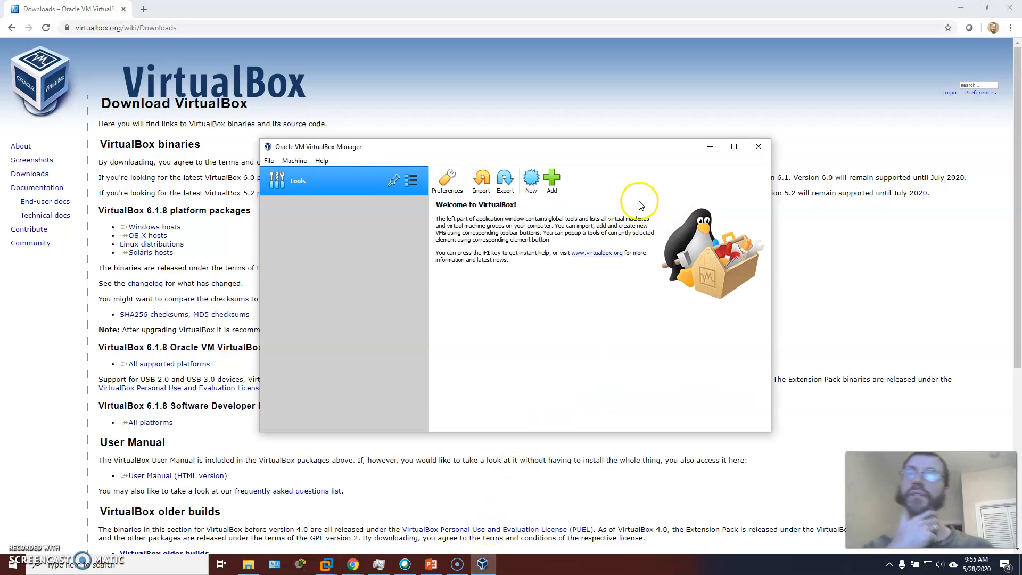
- Look through the hard disk, optical disk and floppy disk lists in VirtualBox's Media tool
left_click(411, 180)
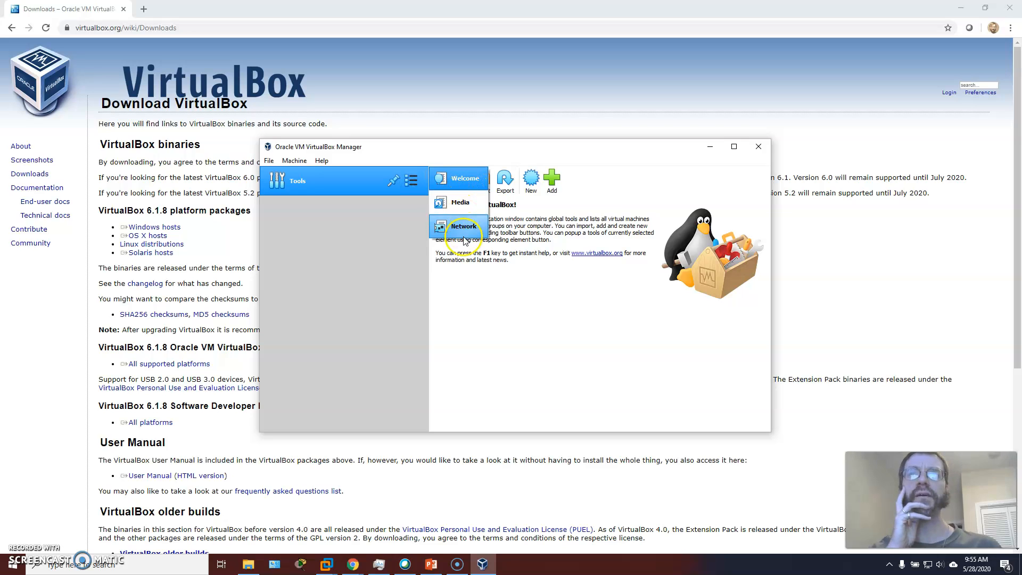
left_click(463, 202)
left_click(502, 202)
left_click(564, 203)
left_click(470, 207)
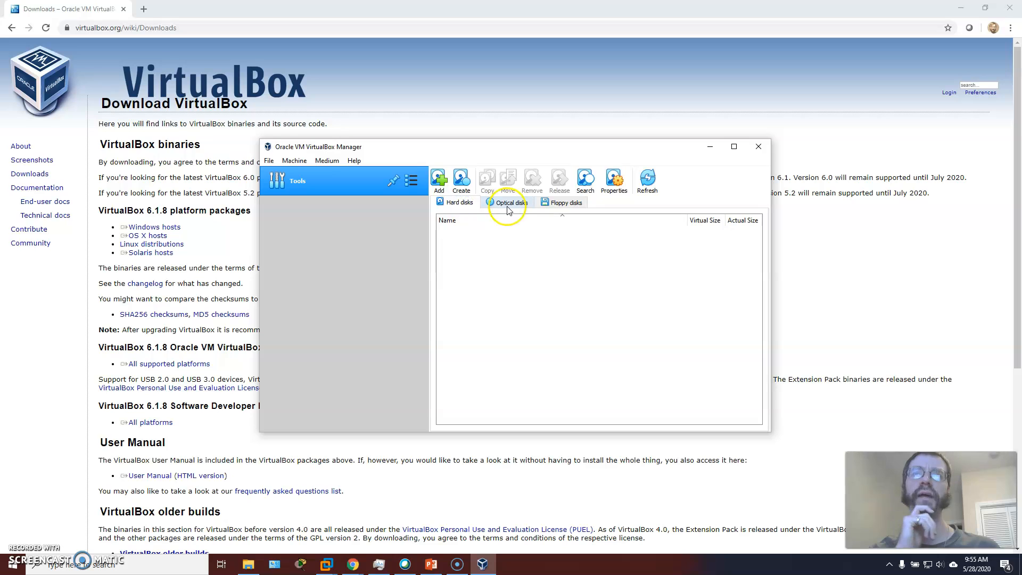
- Start a new virtual machine and name it NST31Uupgrade
left_click(294, 160)
left_click(314, 175)
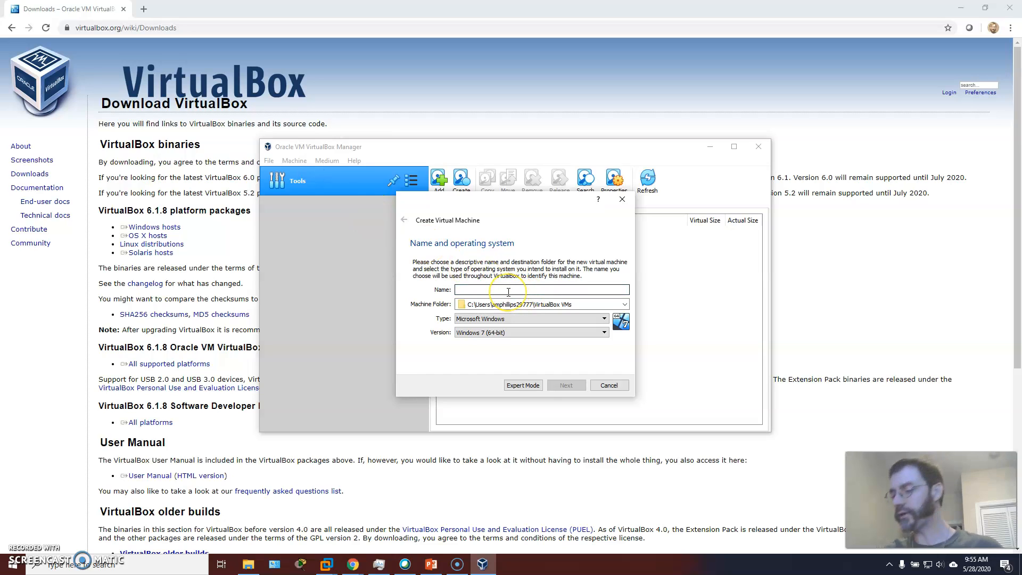
type("NST")
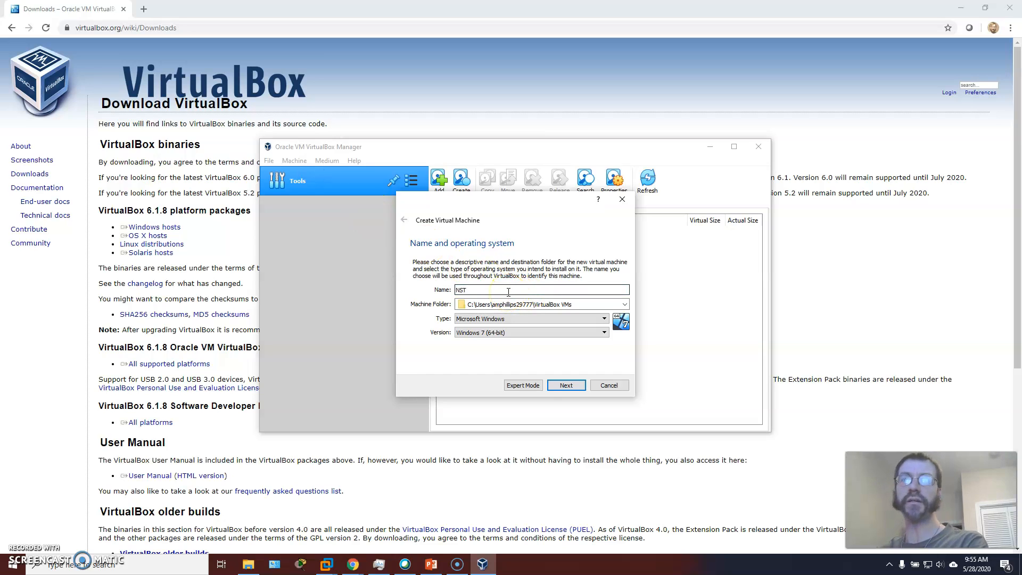
type("31UPg")
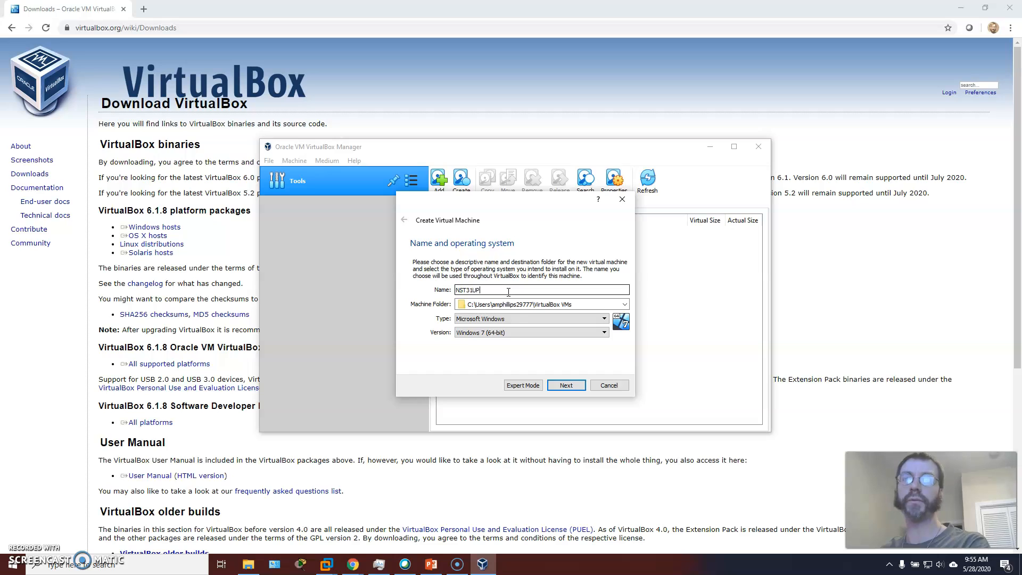
key("BackSpace")
key("BackSpace")
type("upgrade")
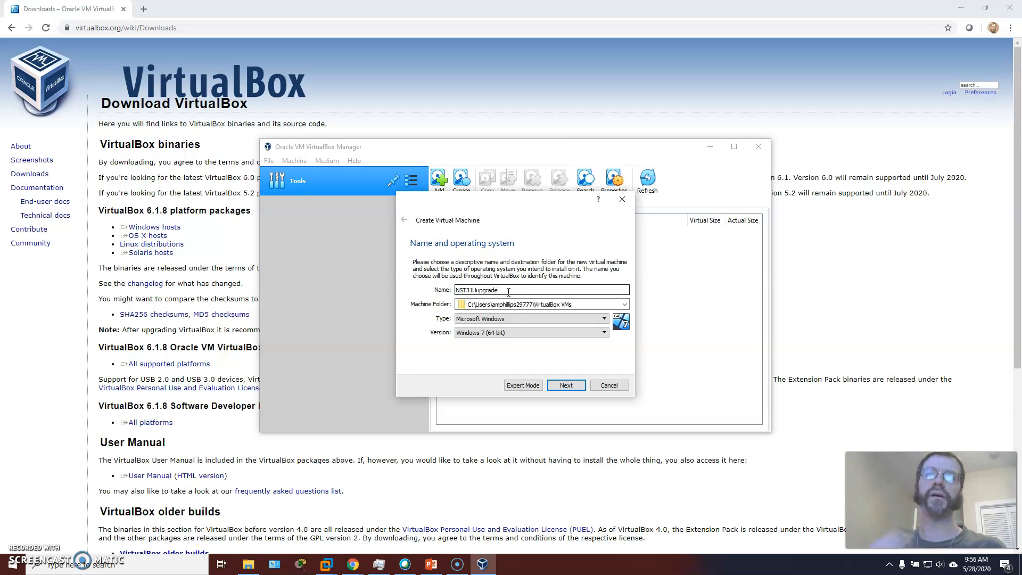
- Keep the default machine folder and set the operating system to Linux, version Fedora (64-bit)
left_click(565, 303)
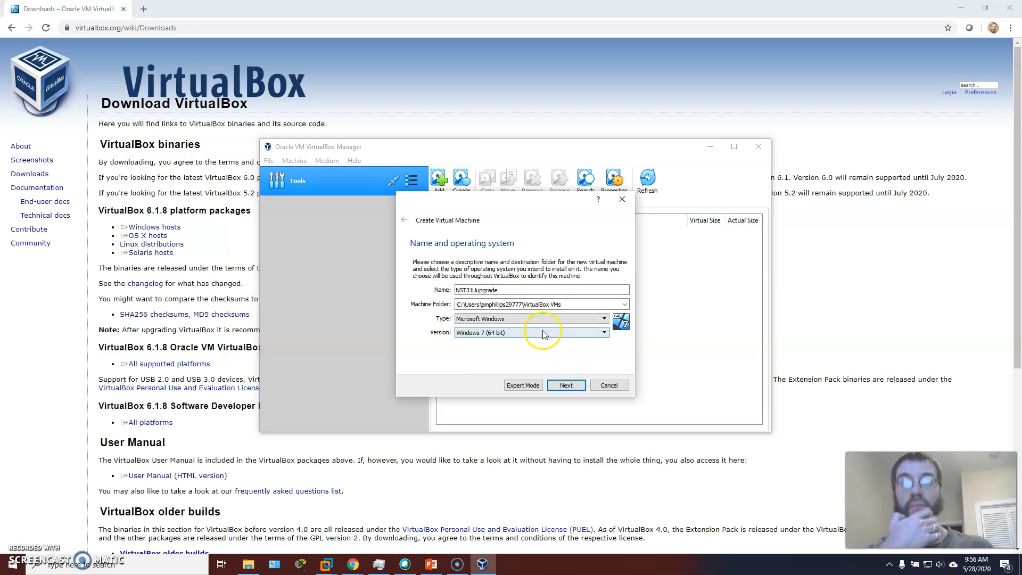
left_click(542, 319)
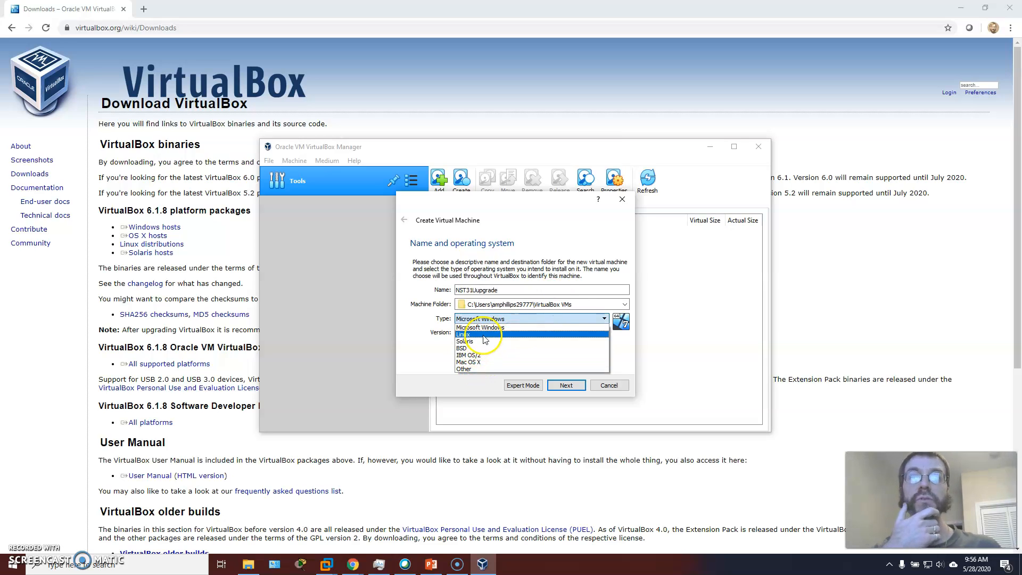
left_click(549, 334)
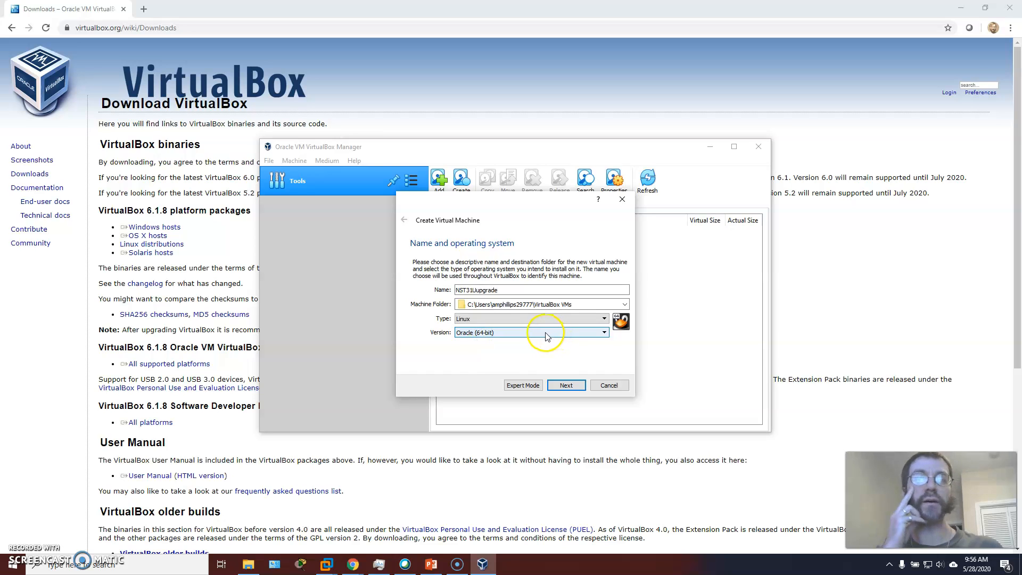
left_click(547, 335)
left_click(499, 362)
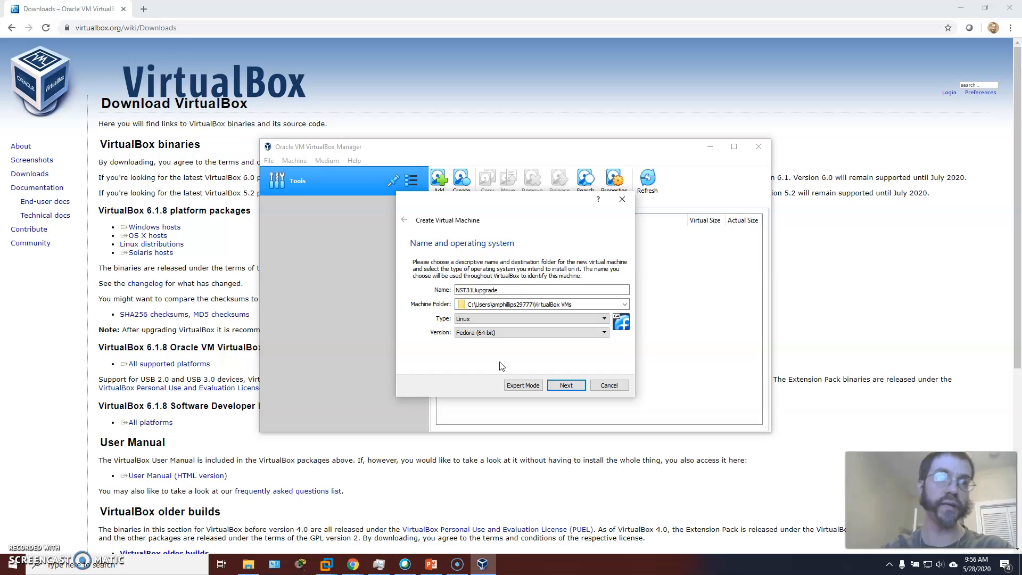
left_click(565, 384)
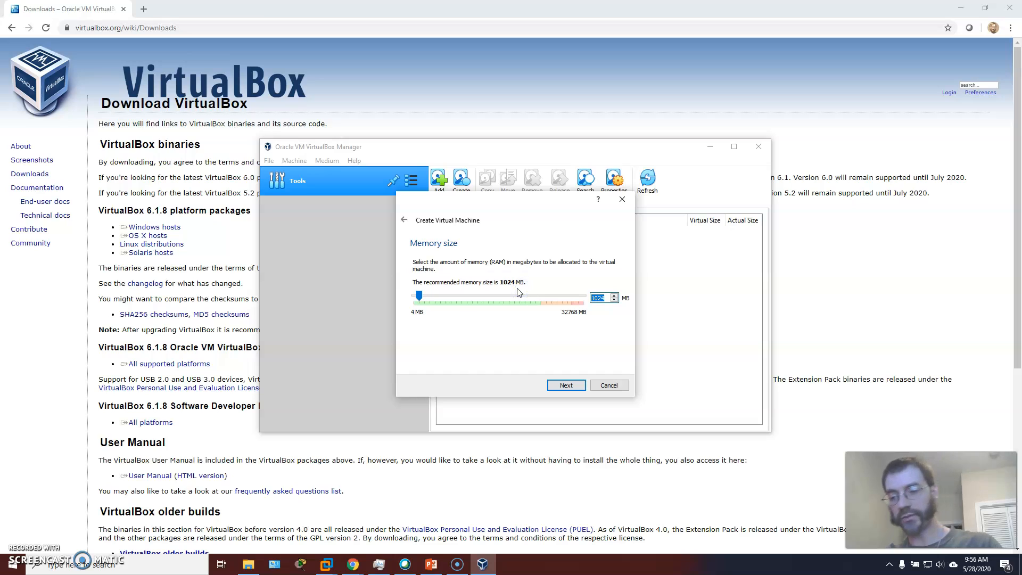
- Allocate 2048 MB of memory to the virtual machine and choose to create a virtual hard disk now
type("2048")
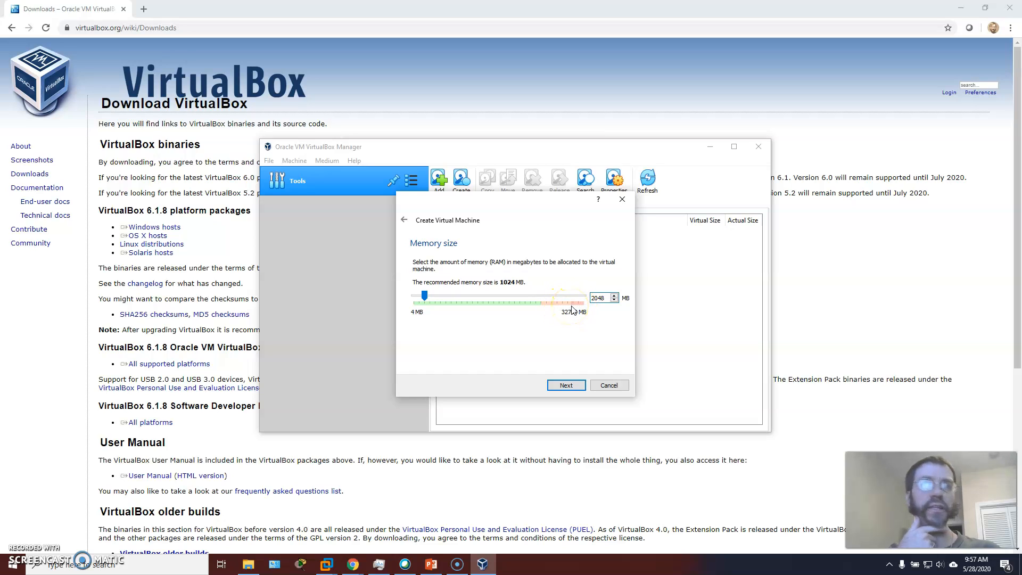
left_click(565, 385)
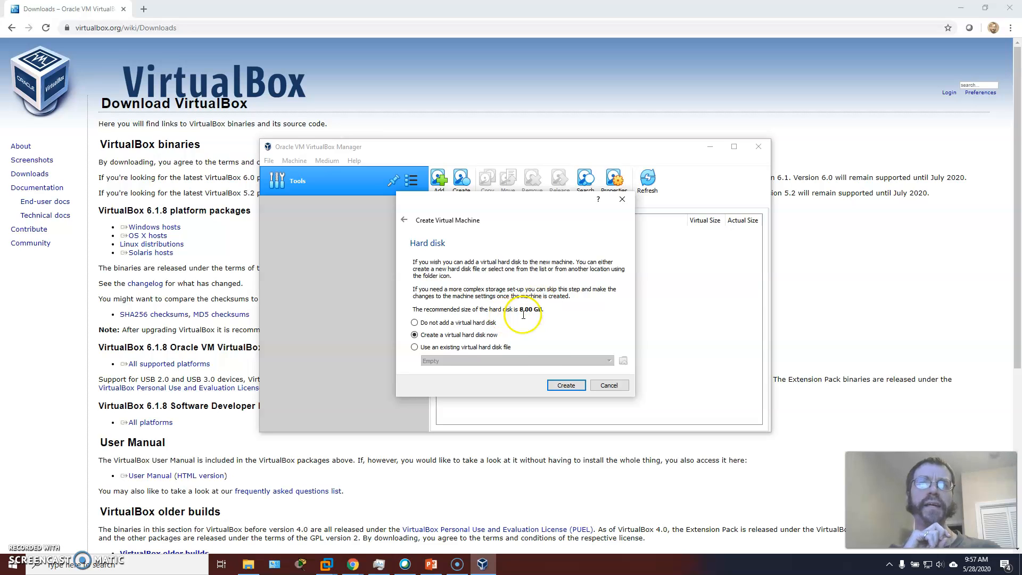
left_click(566, 384)
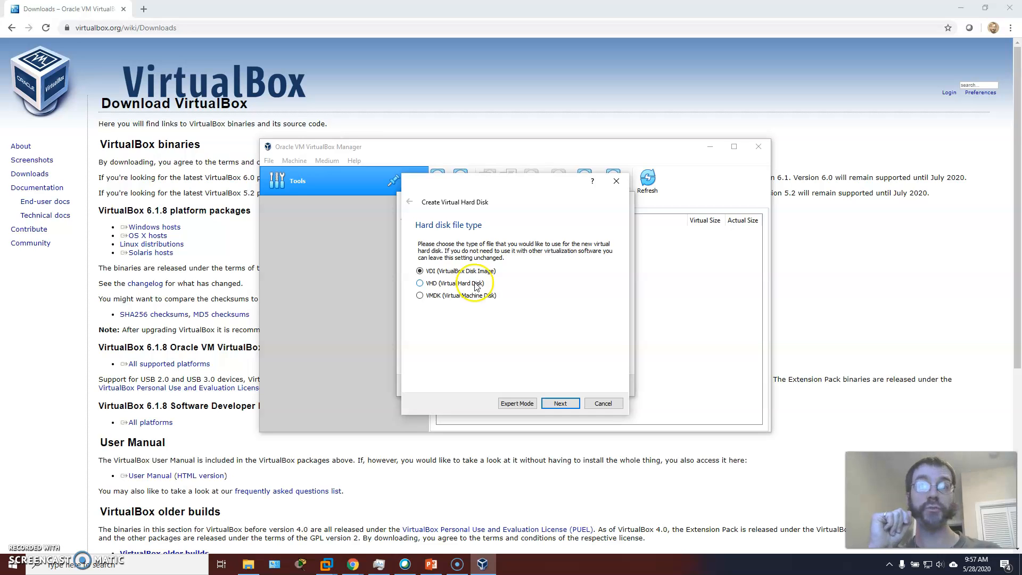
- Create a dynamically allocated VDI virtual hard disk with a size of 15 GB in the default location
left_click(560, 411)
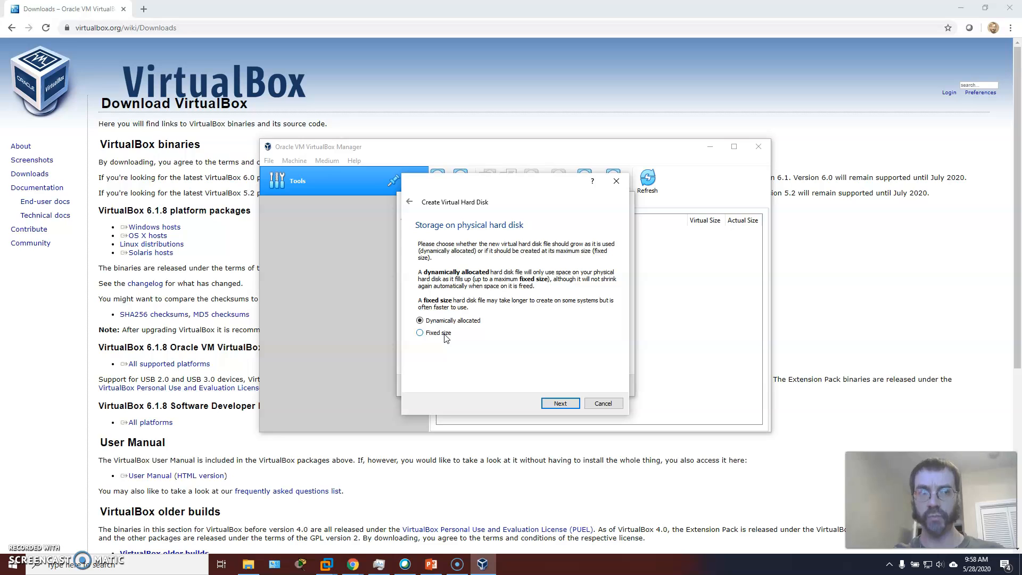
left_click(556, 403)
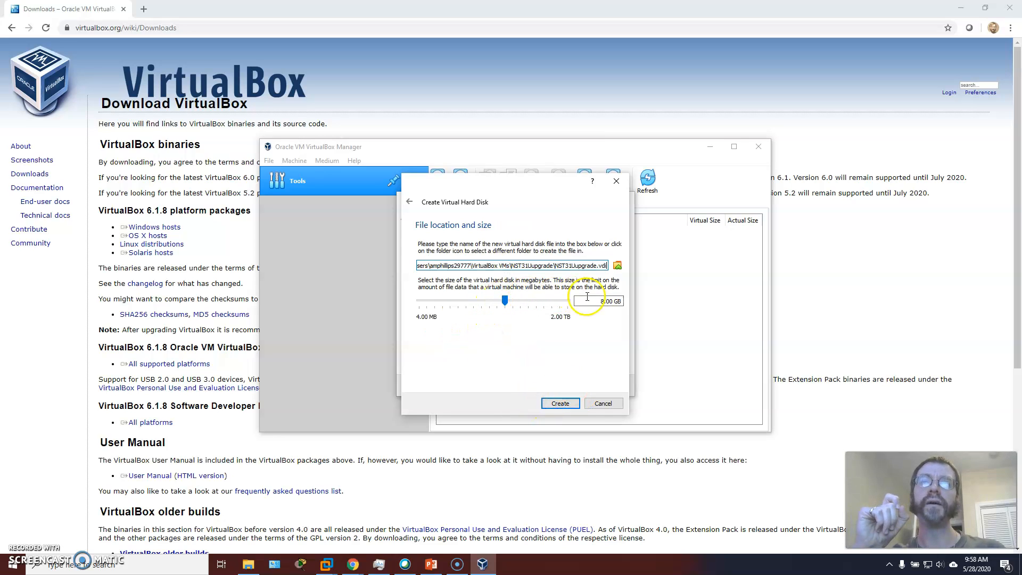
left_click_drag(611, 301, 590, 300)
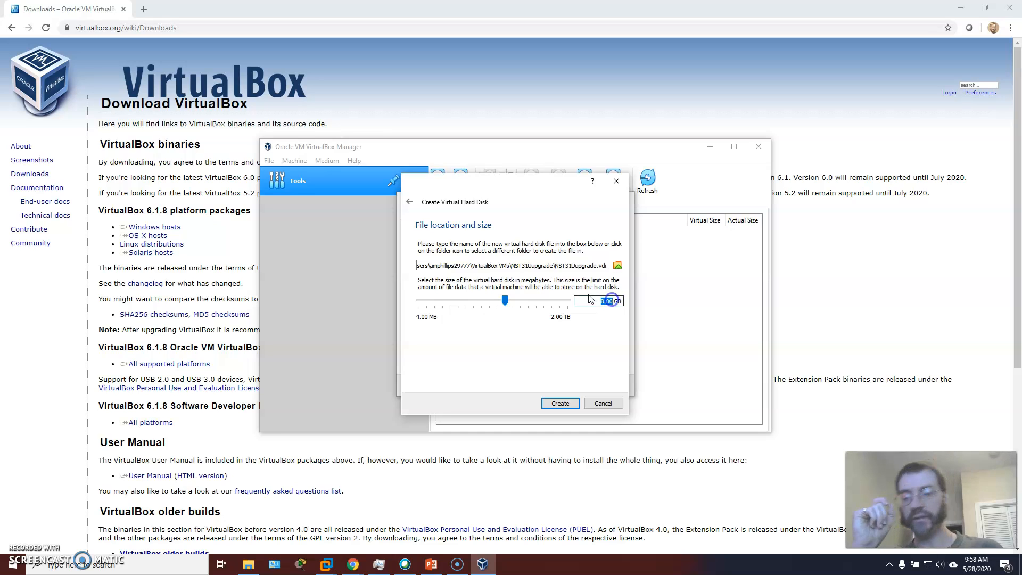
type("15")
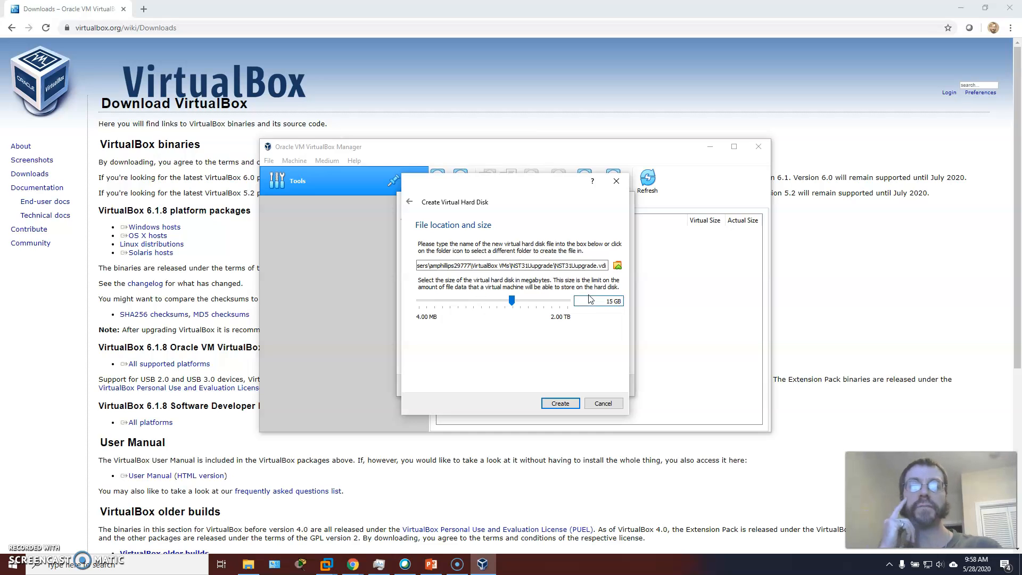
left_click(567, 395)
left_click(563, 403)
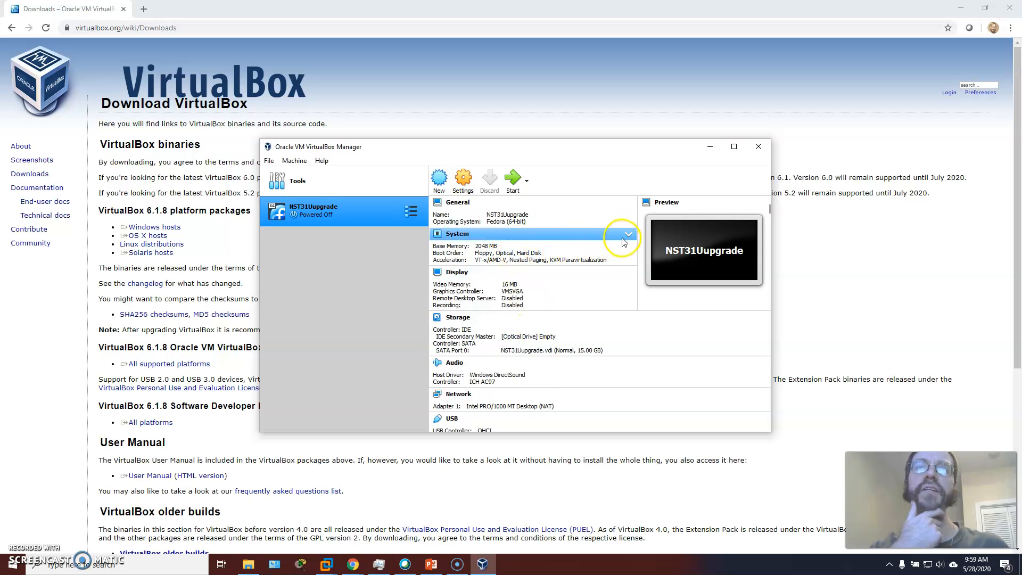
- Collapse the Display and Storage details of the new machine and leave its System details expanded for review
left_click(625, 237)
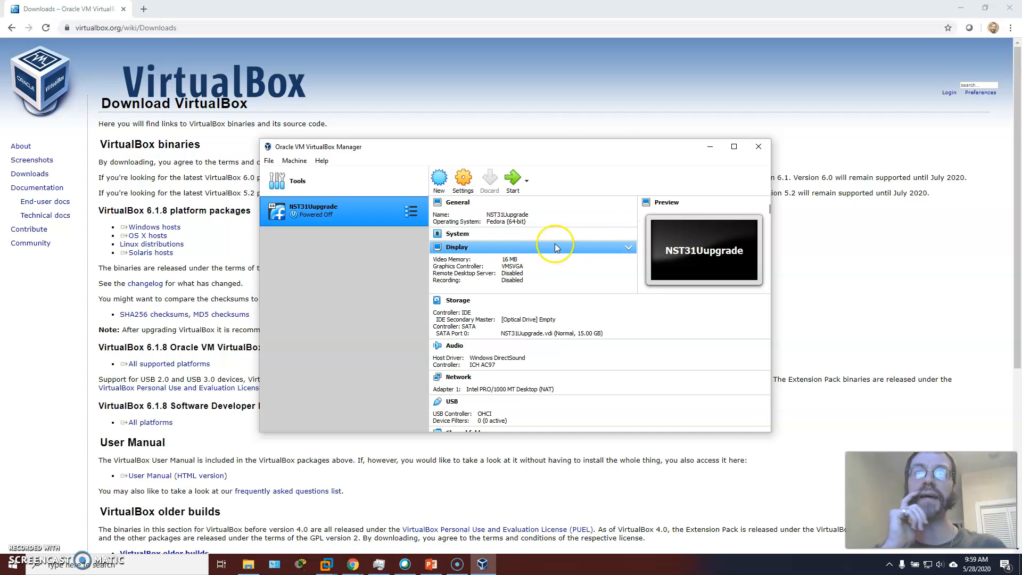
left_click(625, 247)
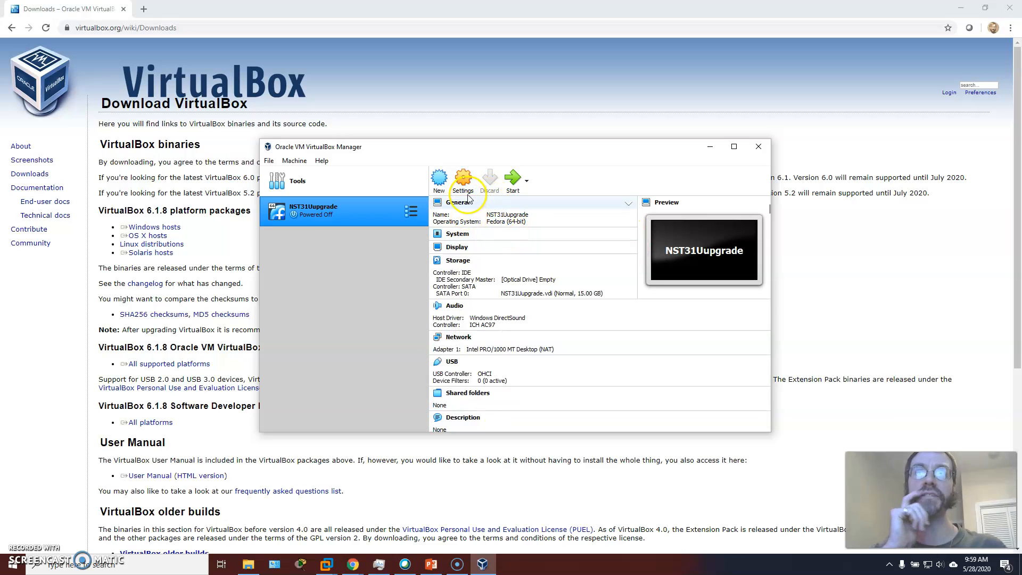
left_click(631, 261)
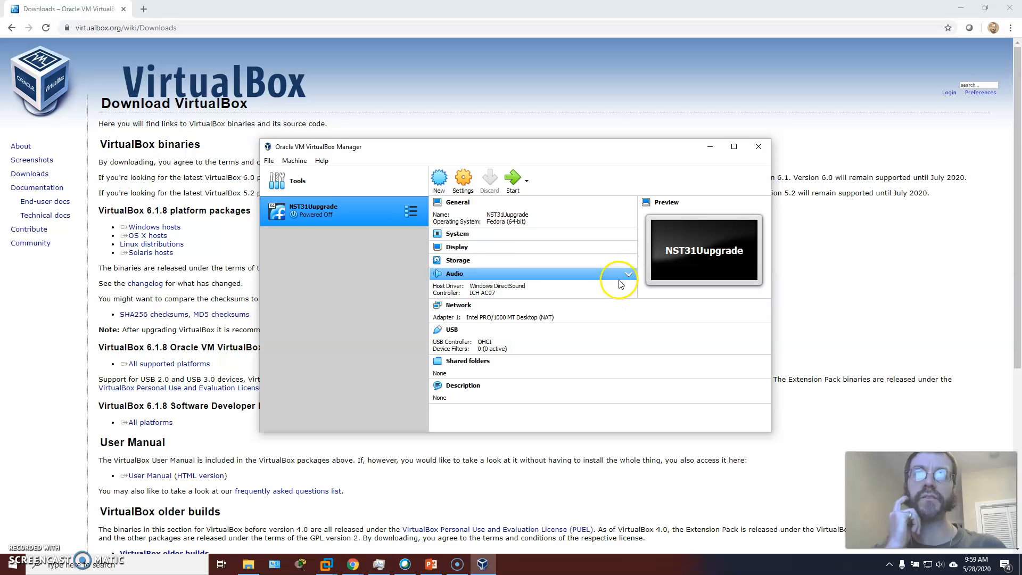
left_click(628, 234)
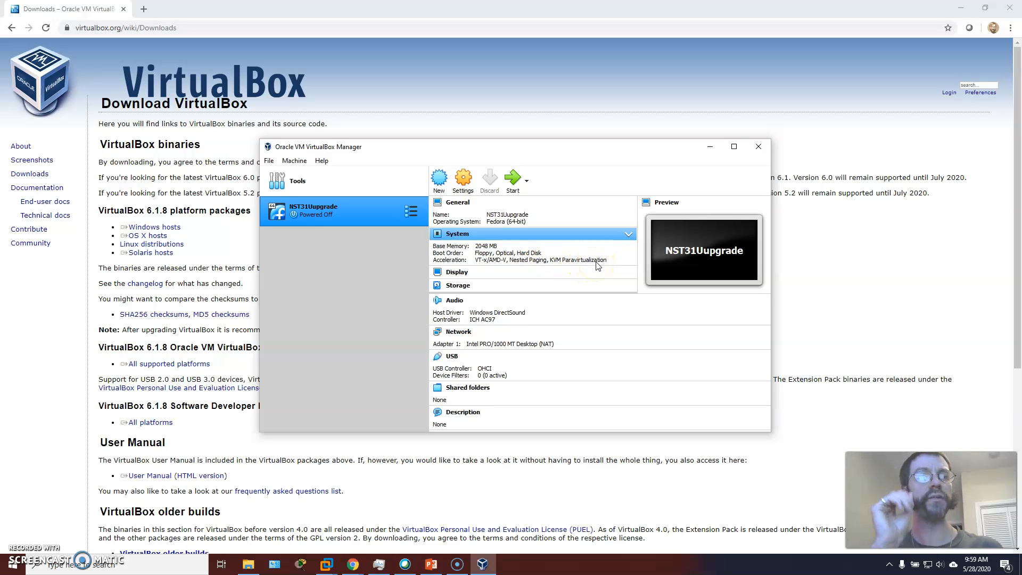
- Open the settings of the NST31Uupgrade machine and review its storage devices, motherboard and processor options
left_click(463, 179)
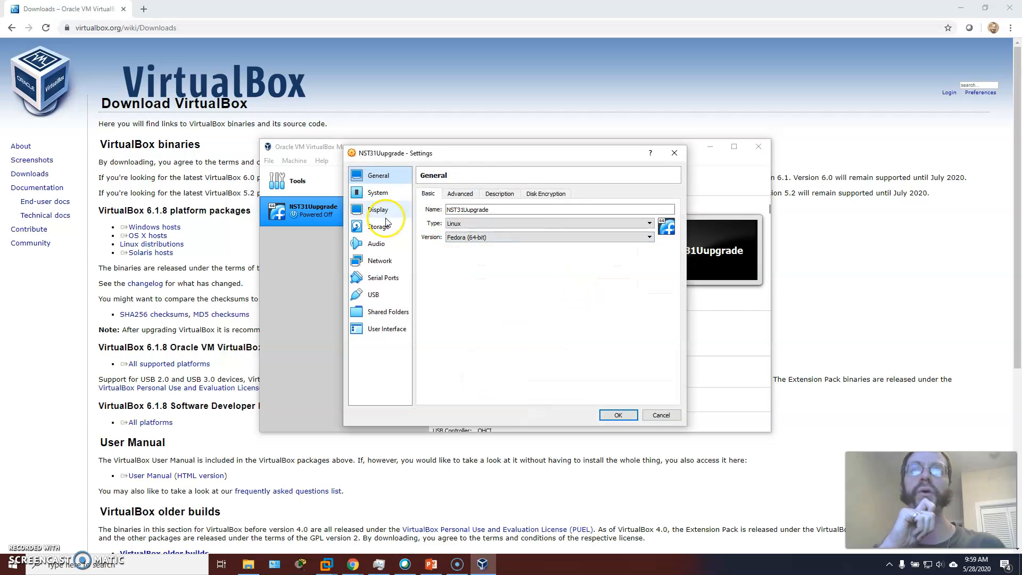
left_click(378, 226)
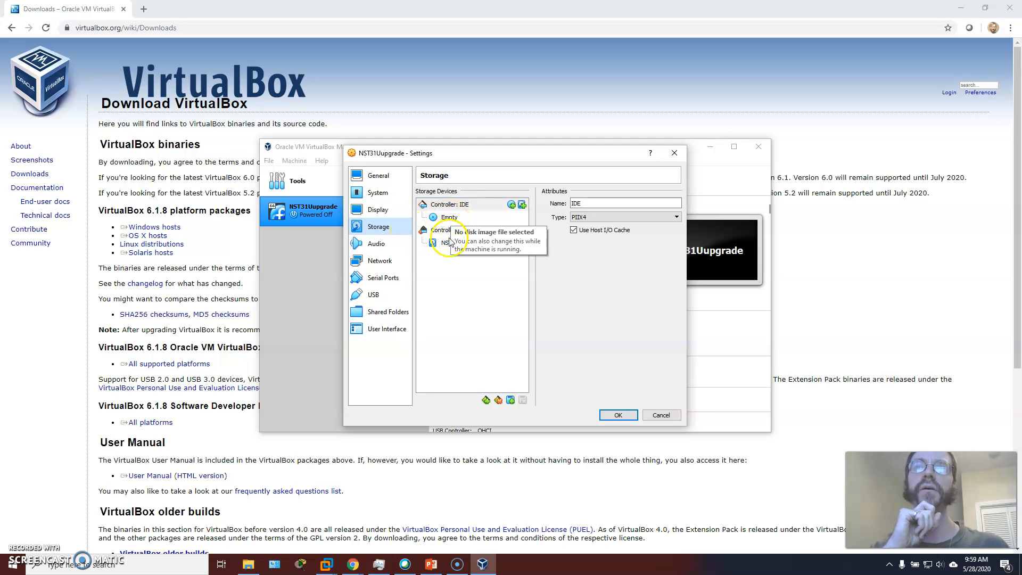
left_click(378, 192)
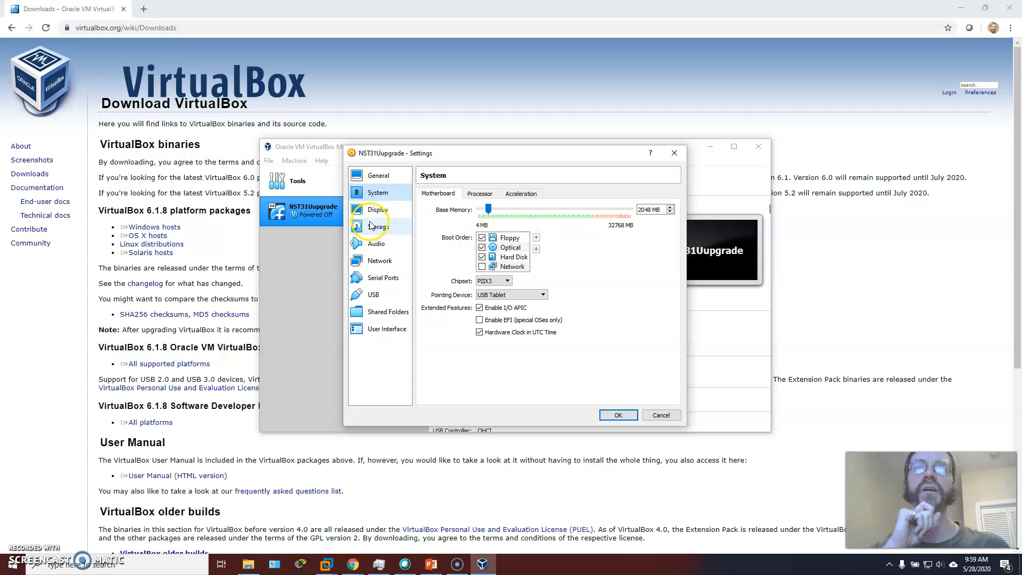
left_click(479, 194)
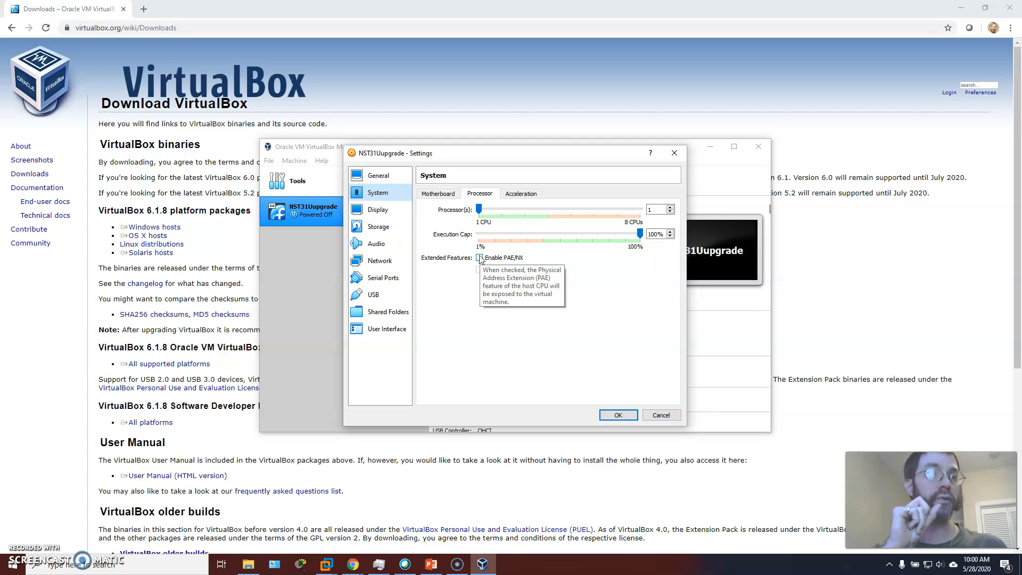
- Select the empty optical drive under the IDE controller in the machine's storage settings
left_click(382, 210)
left_click(379, 226)
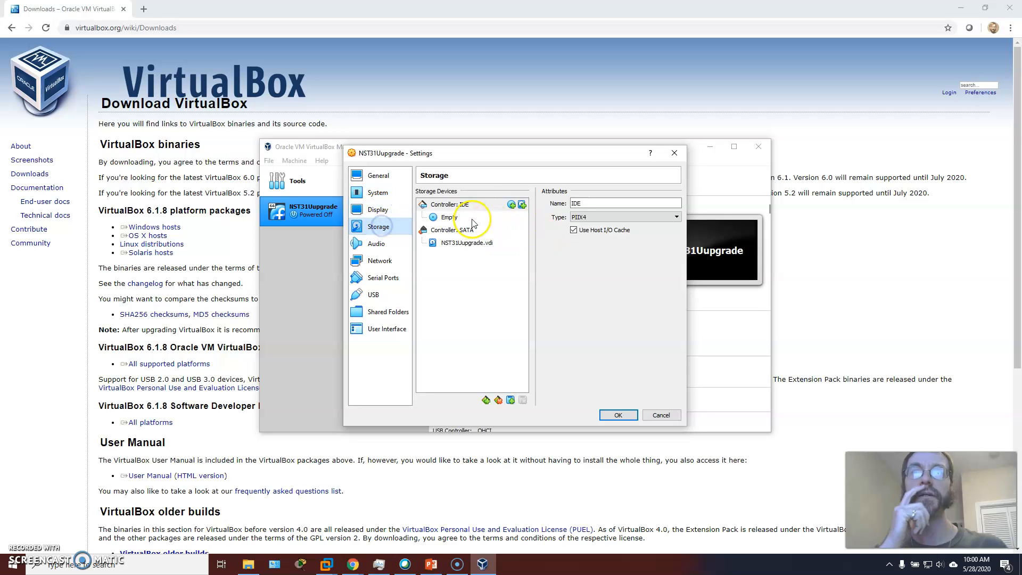
left_click(446, 218)
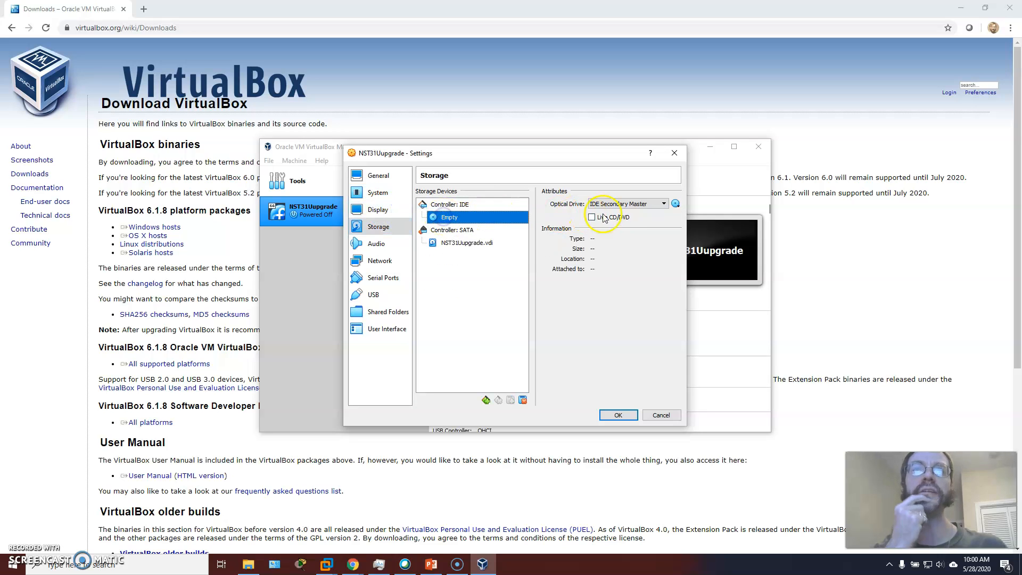
left_click(625, 209)
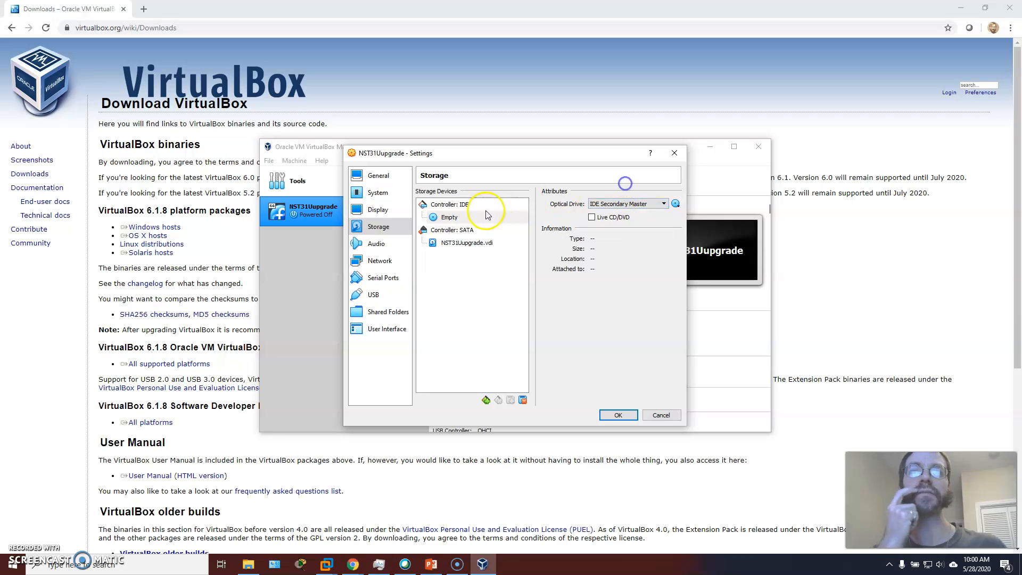
- Review the machine's General, System and Display settings, including the motherboard options
left_click(381, 193)
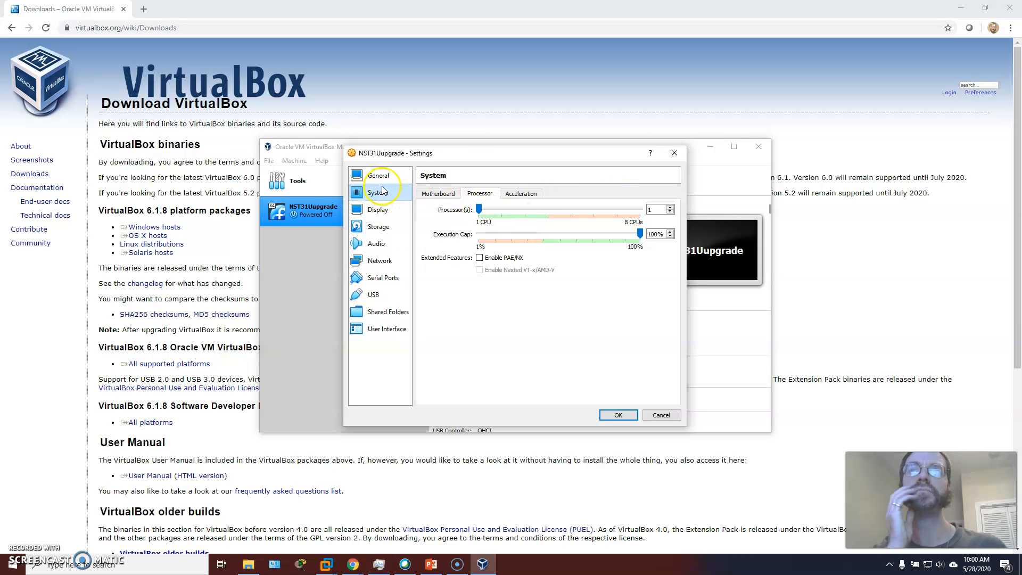
left_click(378, 175)
left_click(381, 193)
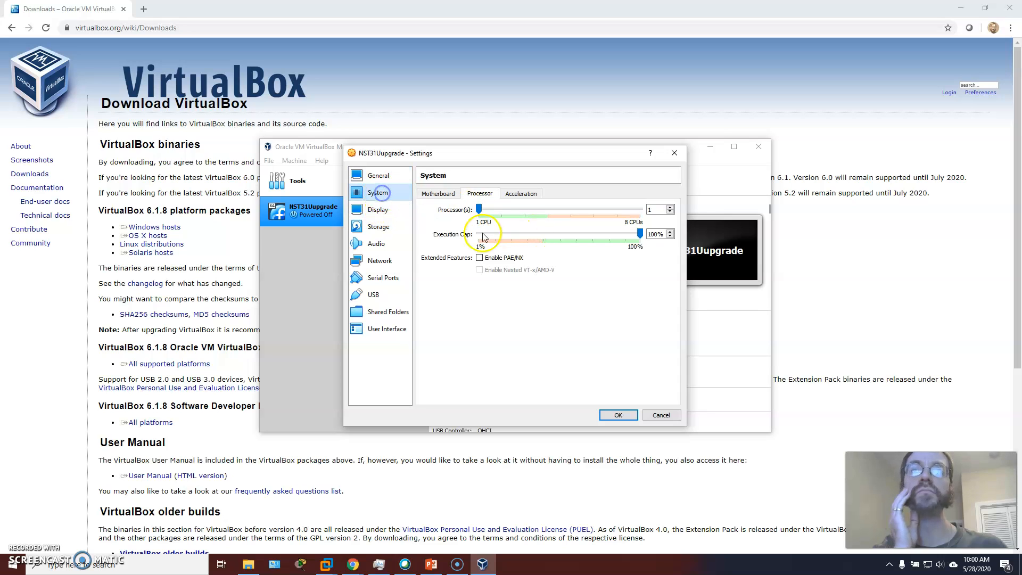
left_click(438, 194)
left_click(377, 210)
left_click(381, 193)
- Mount Fedora-Workstation-Live-x86_64-31-1.9.iso from the isos folder in the empty IDE optical drive as a Live CD/DVD and save the settings
left_click(378, 227)
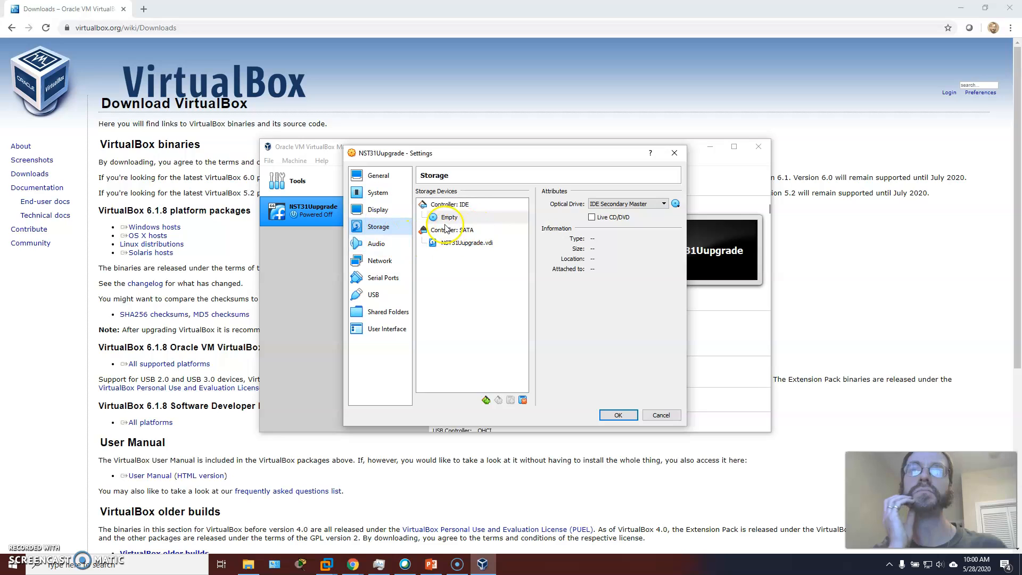
left_click(676, 204)
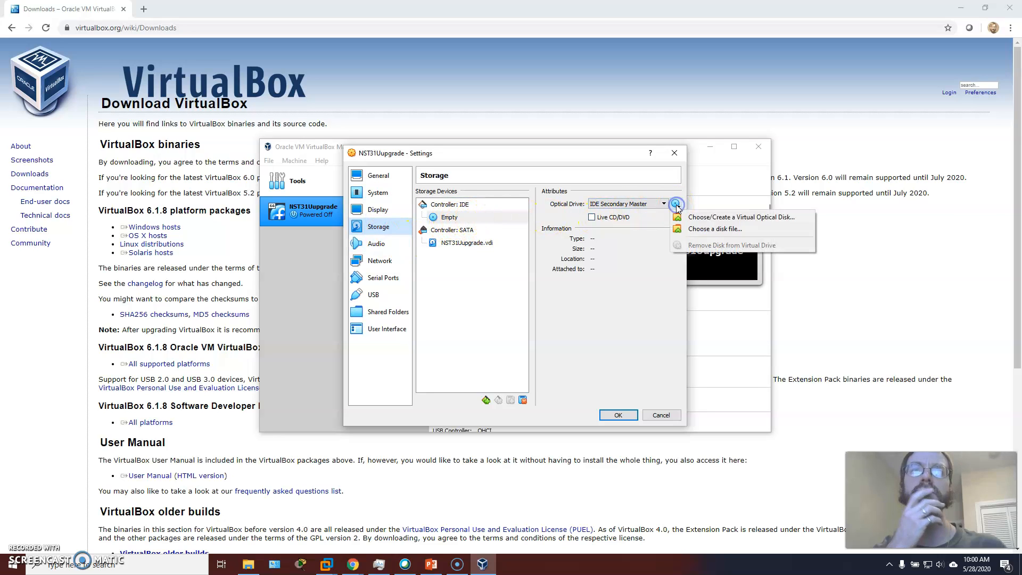
left_click(708, 230)
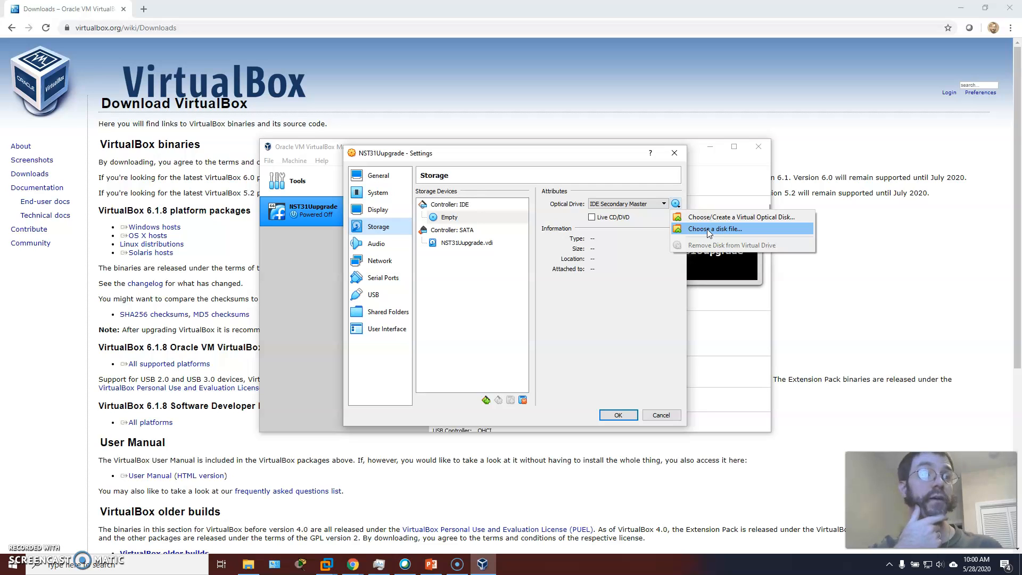
left_click(709, 230)
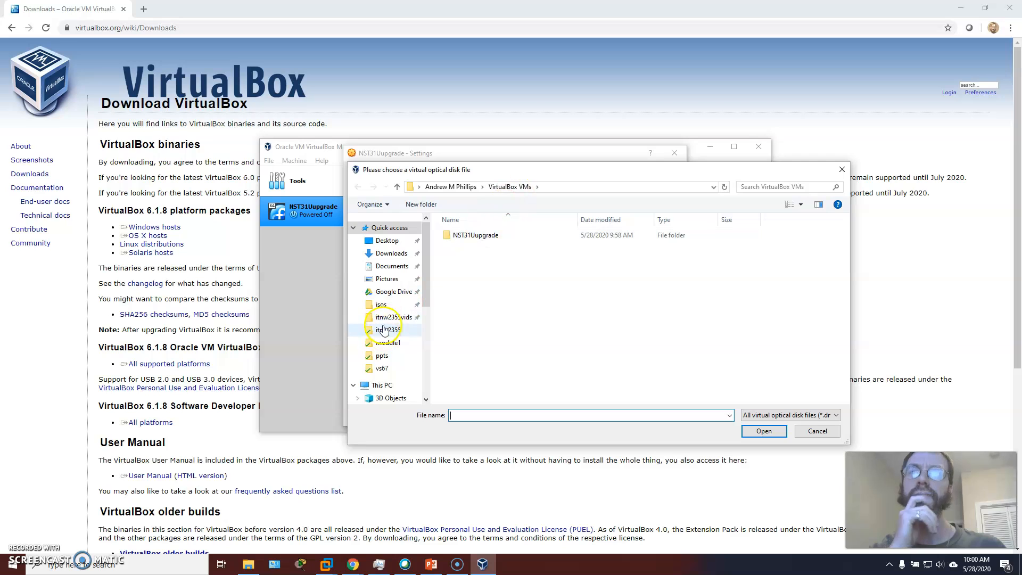
left_click(381, 304)
scroll(508, 374, "down", 3)
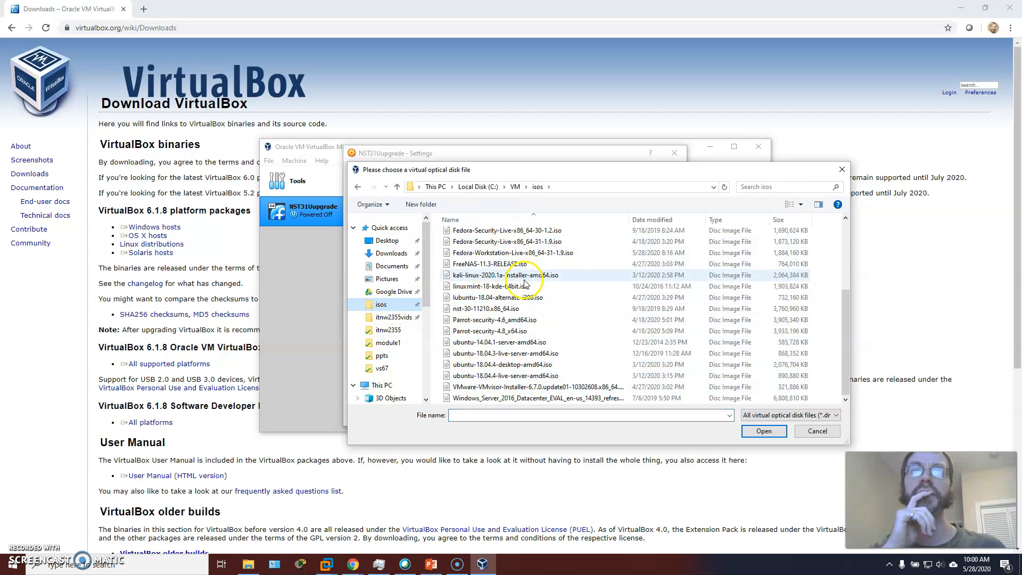
left_click(511, 253)
left_click(760, 432)
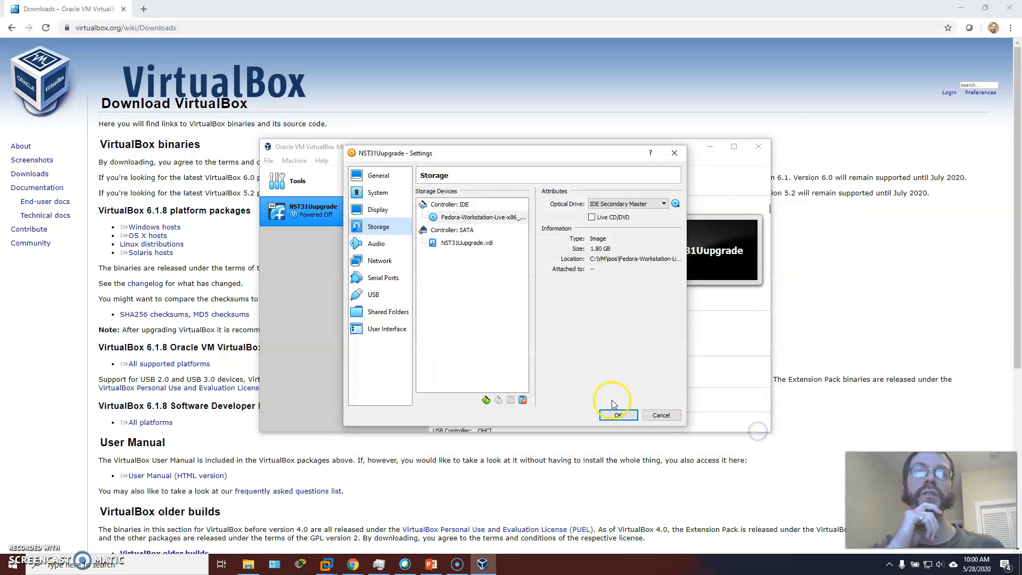
left_click(591, 218)
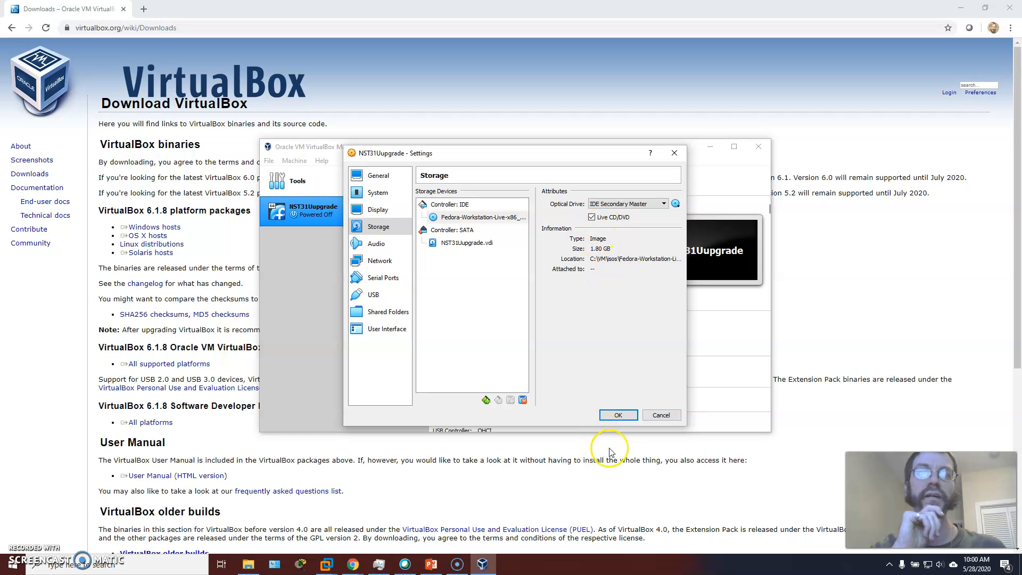
left_click(619, 415)
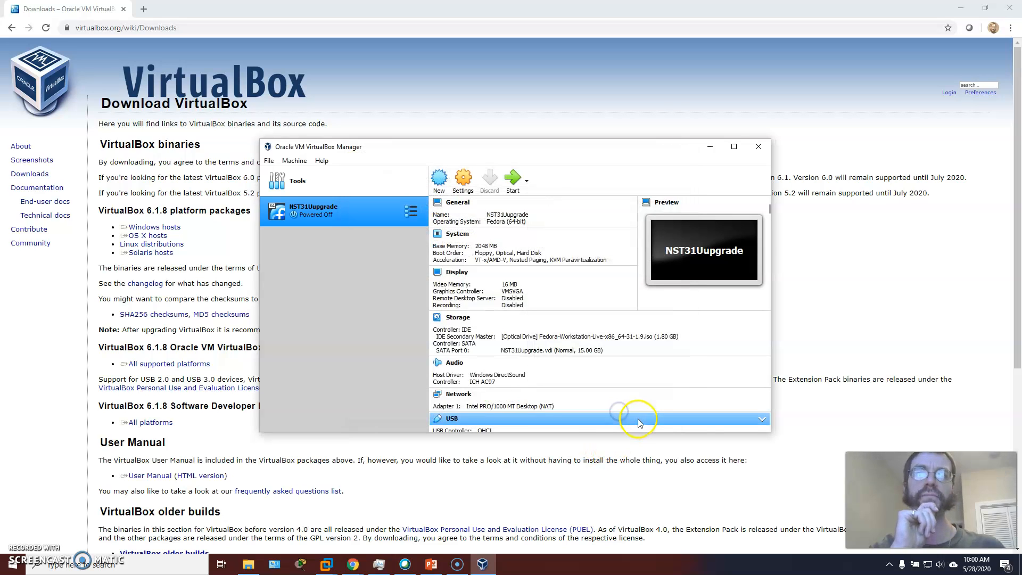